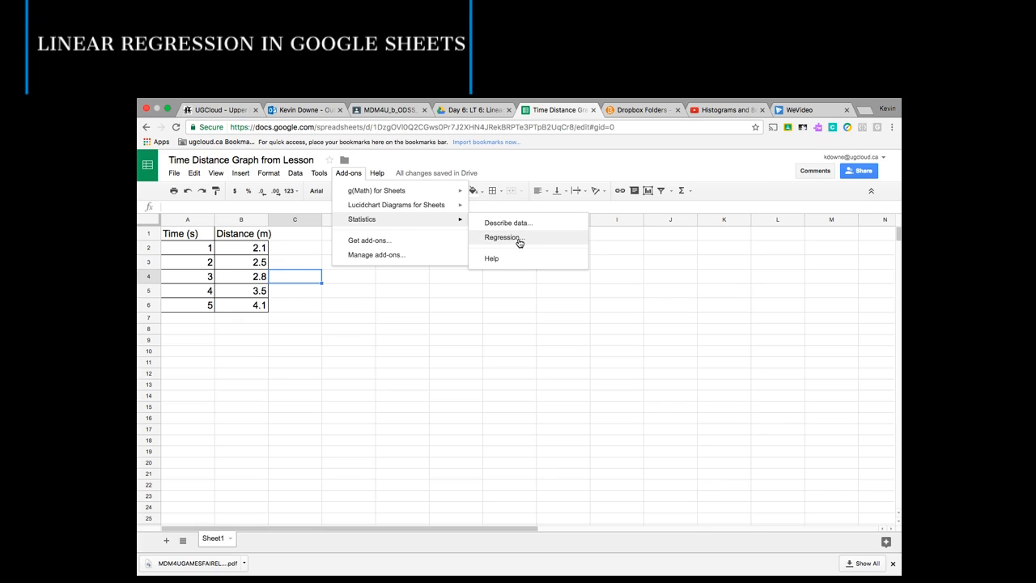
- Start a regression analysis with the Statistics add-on and set Distance (m) as the response variable
left_click(519, 243)
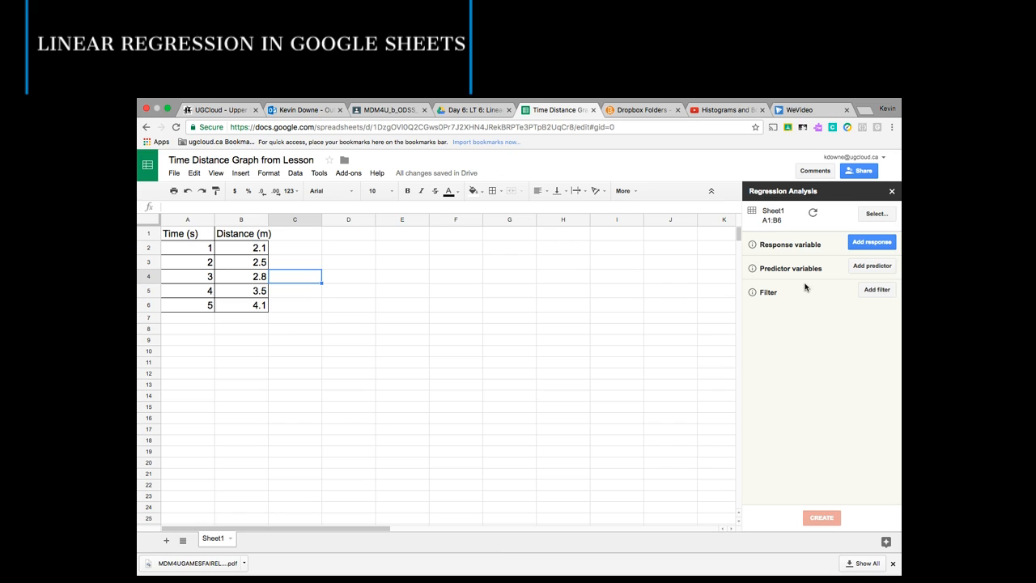
left_click(871, 245)
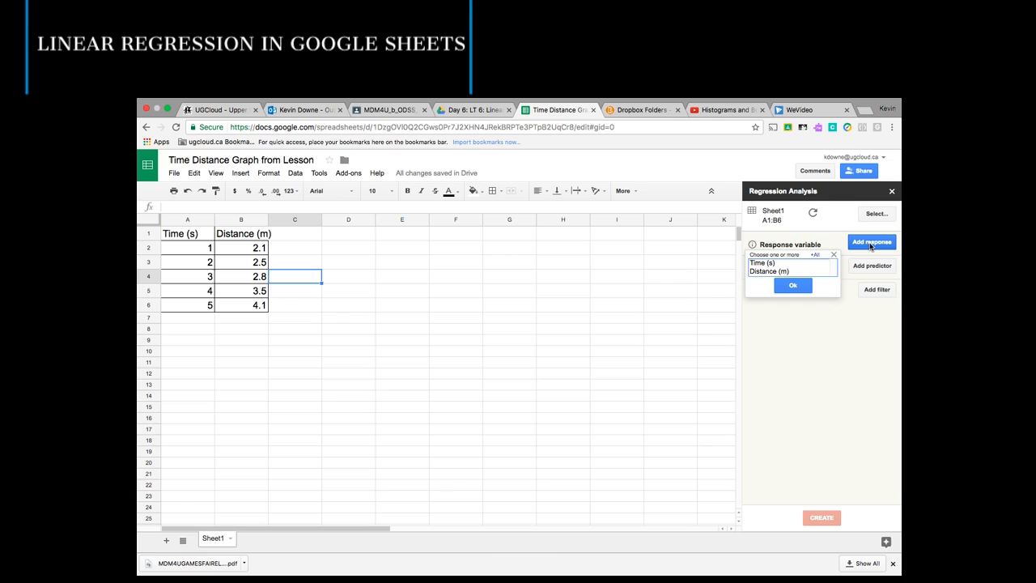
left_click(775, 272)
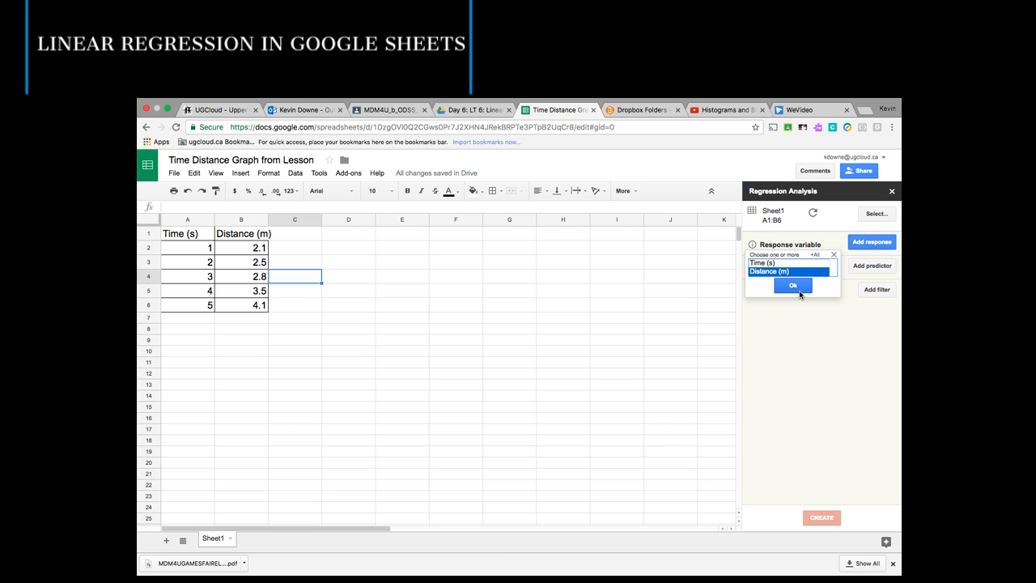
left_click(799, 288)
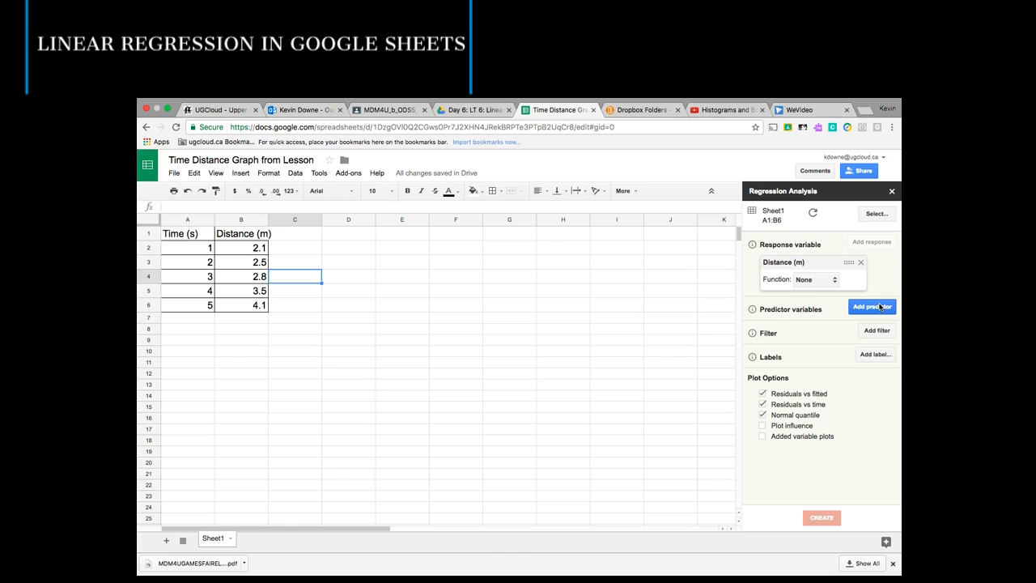
- Add Time (s) as the predictor variable for the regression
left_click(880, 307)
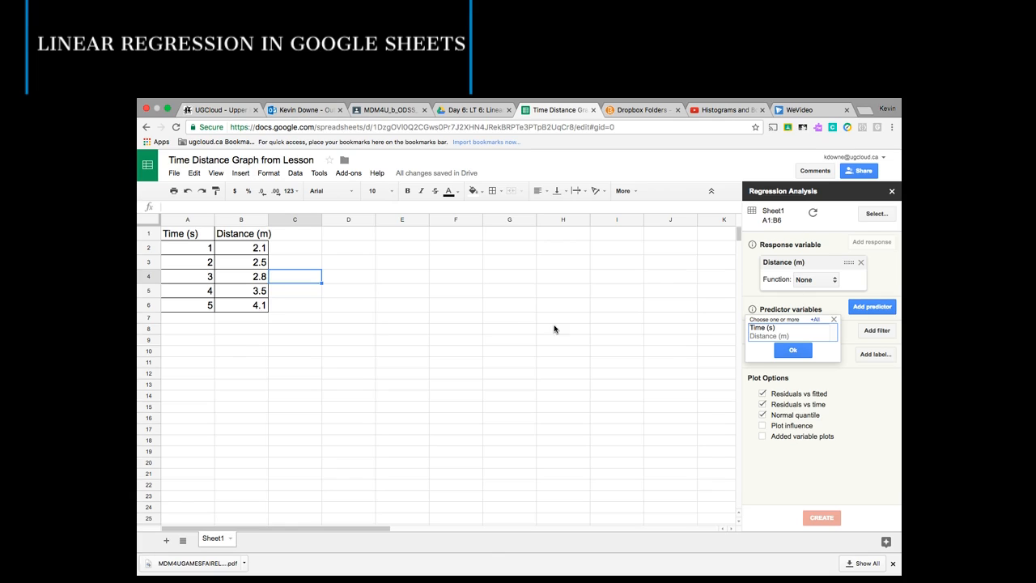
left_click(770, 329)
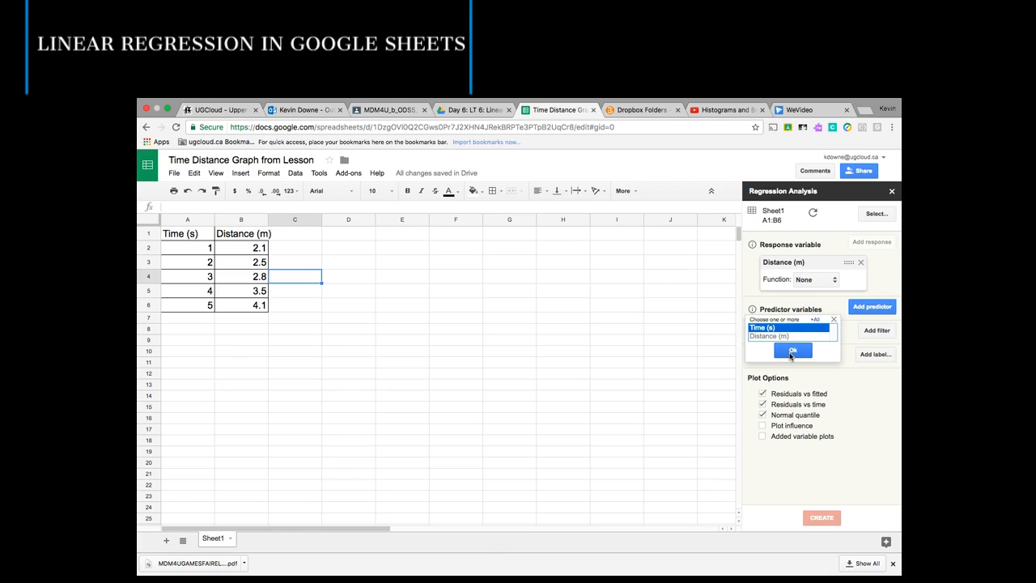
left_click(792, 353)
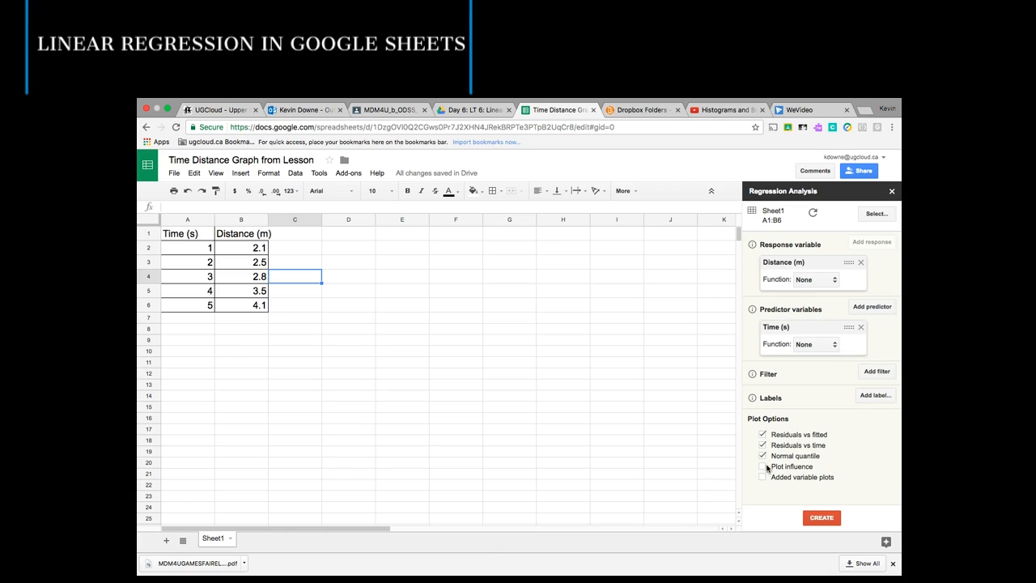
- Turn off the Residuals vs fitted, Residuals vs time and Normal quantile plot options and create the regression output
left_click(762, 434)
left_click(762, 446)
left_click(762, 456)
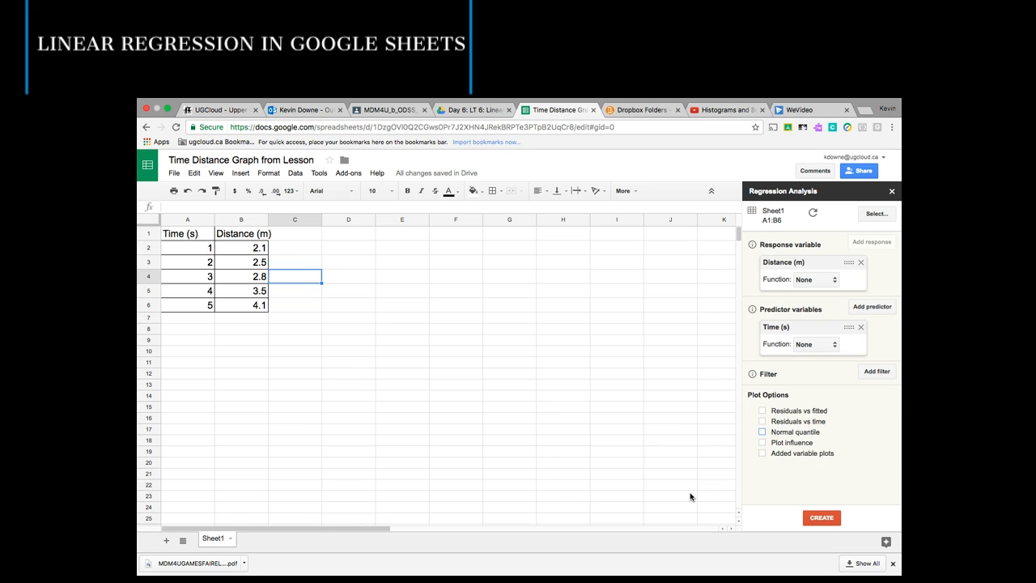
left_click(818, 522)
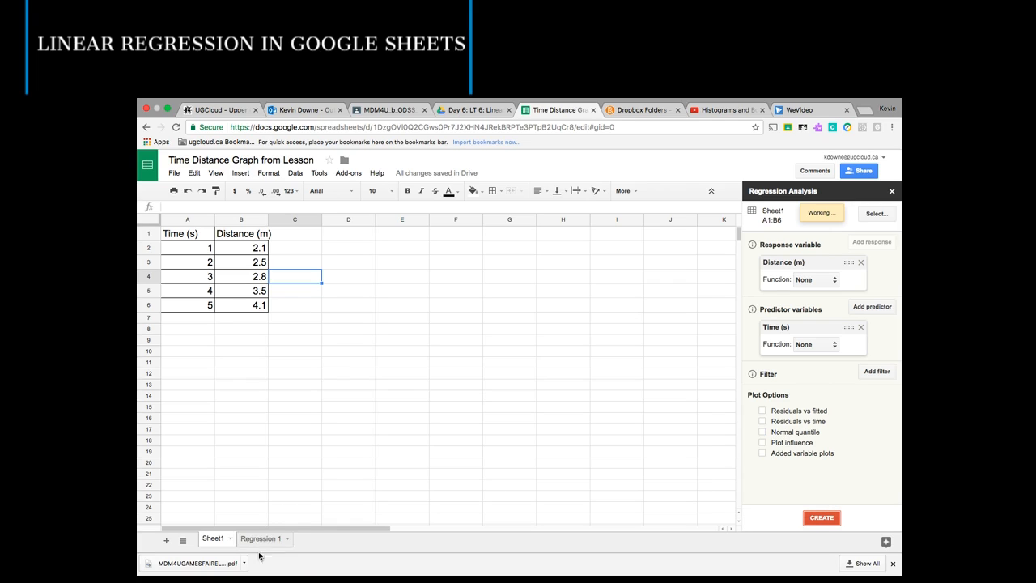
- On the Regression 1 sheet, enter =sqrt(C3) in cell E3 to compute the correlation coefficient from R-square
left_click(246, 544)
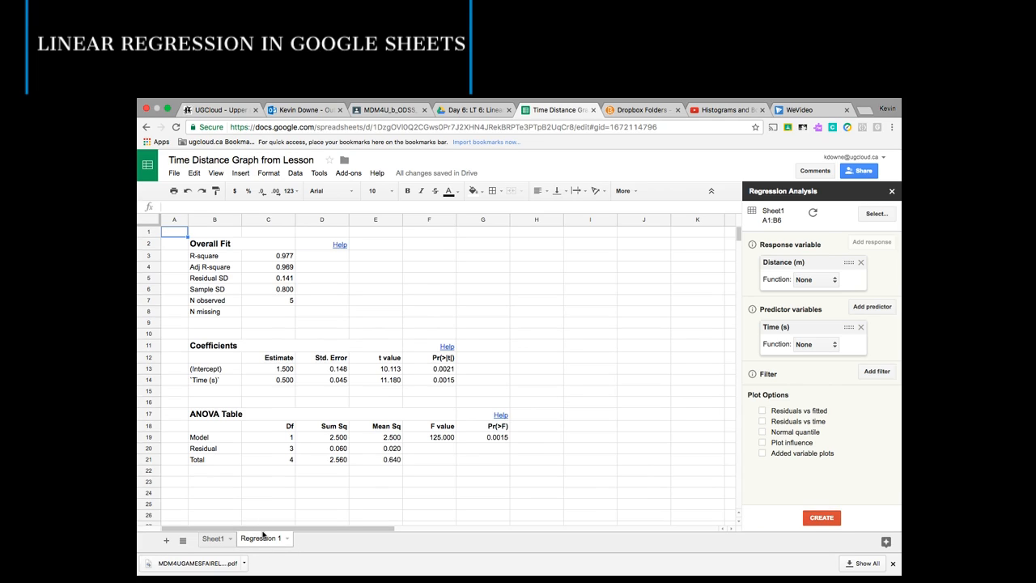
left_click(270, 257)
key("Down")
key("Up")
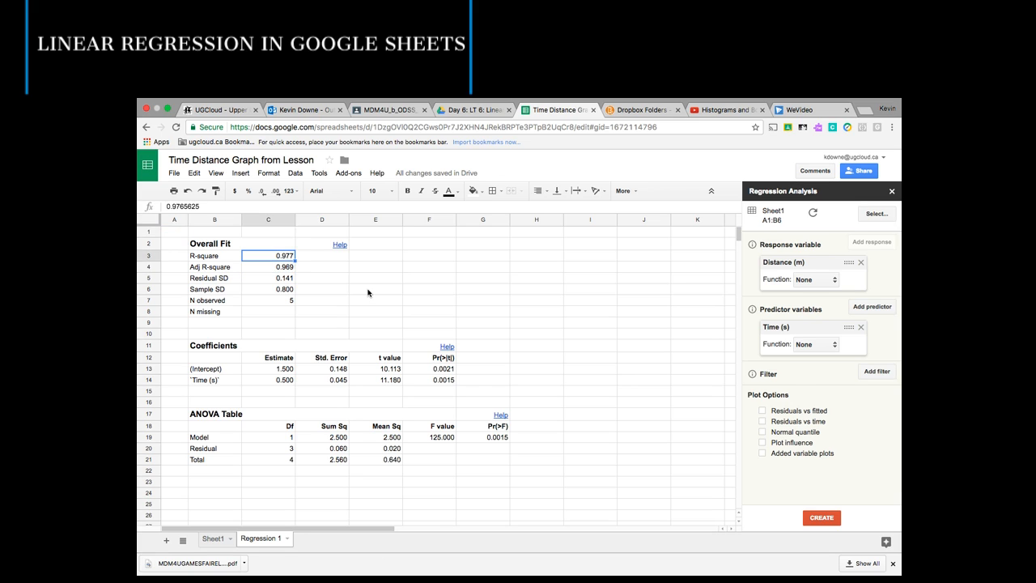
key("Right")
key("Right")
type("=")
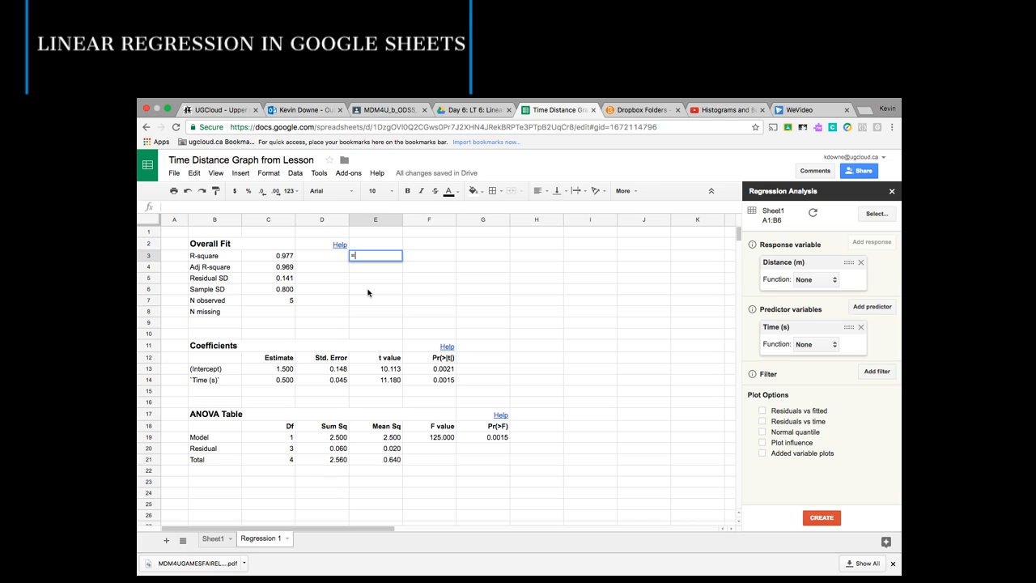
type("sqrt(")
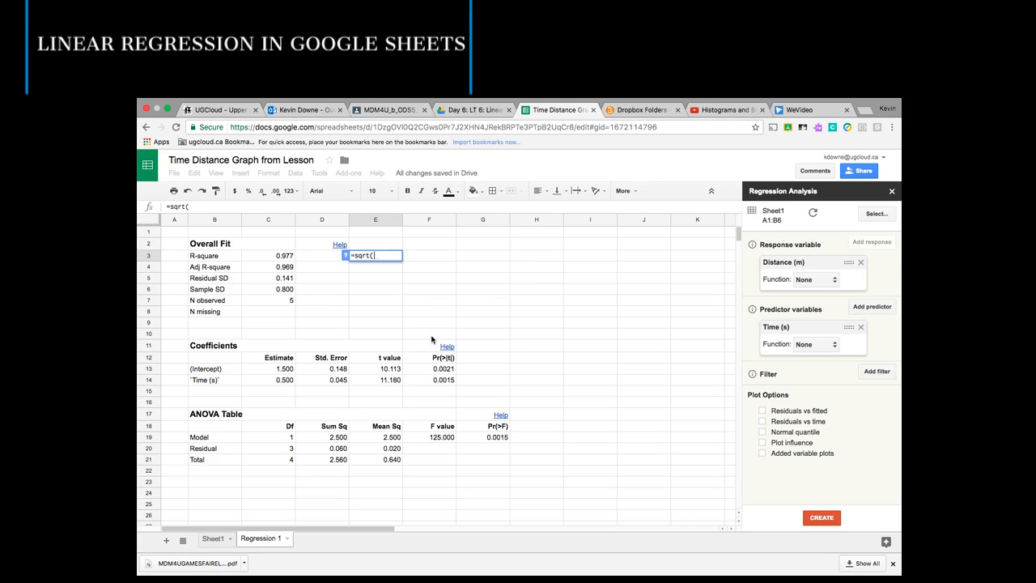
left_click(290, 258)
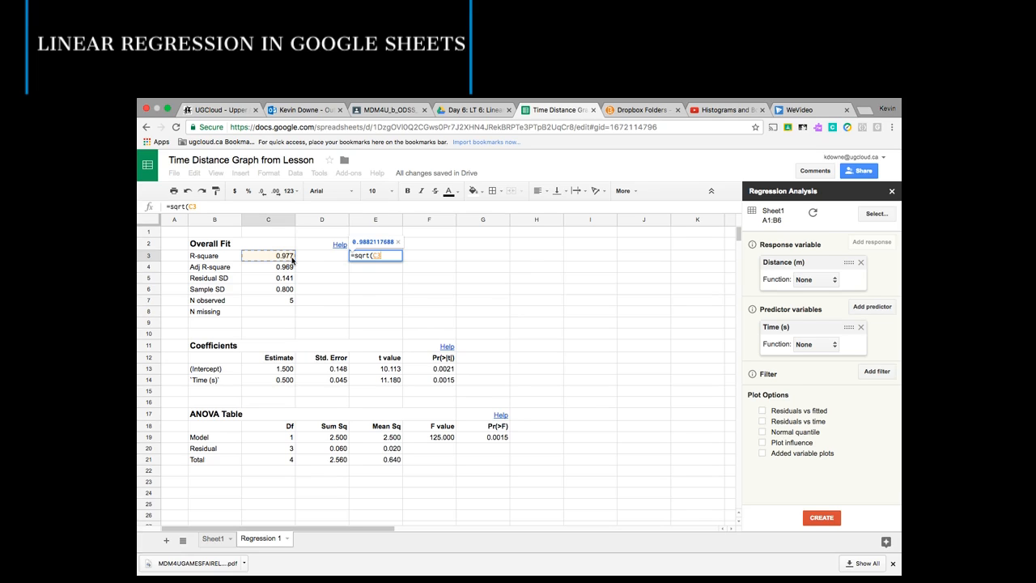
type(")")
key("Return")
- Label cell D3 as R next to the computed correlation coefficient
key("Up")
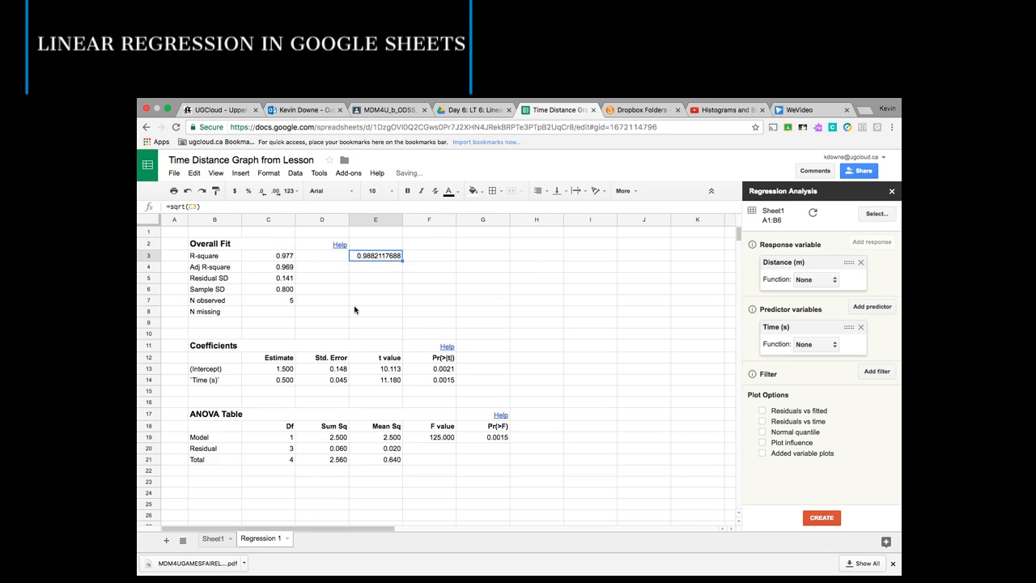
key("Left")
type("R")
key("Right")
- Review the intercept and slope estimates in the Coefficients table
key("Down")
key("Up")
key("Down")
key("Up")
key("Left")
key("Down")
key("Down")
key("Down")
key("Down")
key("Down")
key("Down")
key("Down")
key("Down")
key("Down")
key("Down")
key("Down")
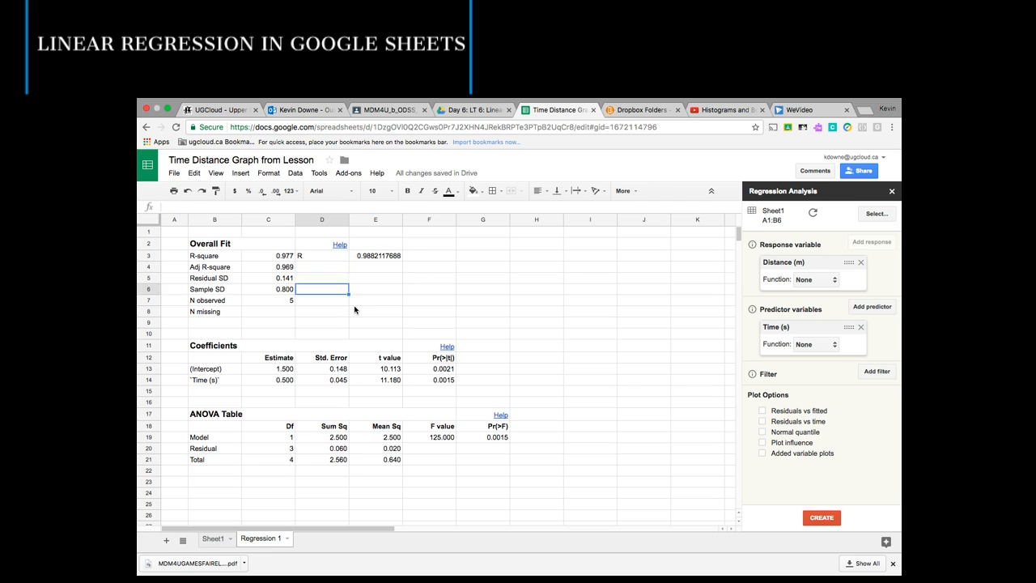
key("Left")
key("Up")
key("Left")
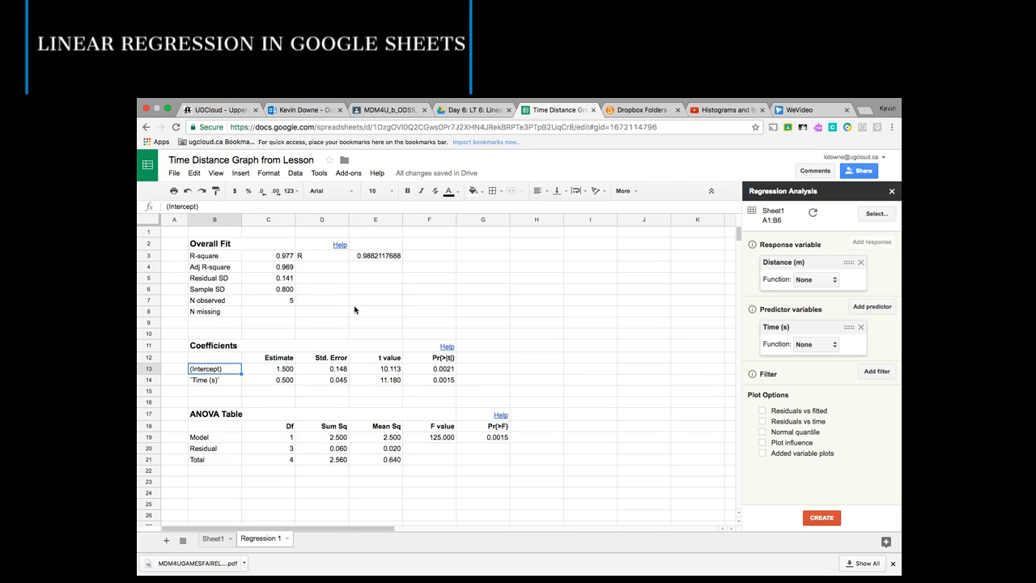
key("Right")
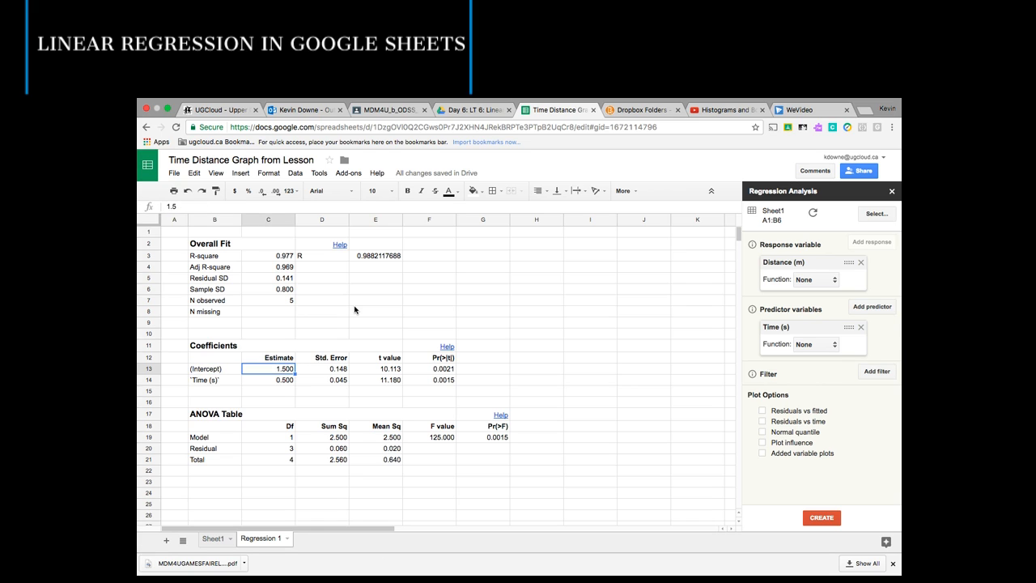
- Enter the regression equation y=0.5x+1.5 in cell E6
key("Up")
key("Up")
key("Up")
key("Up")
key("Up")
key("Up")
key("Right")
key("Right")
key("Up")
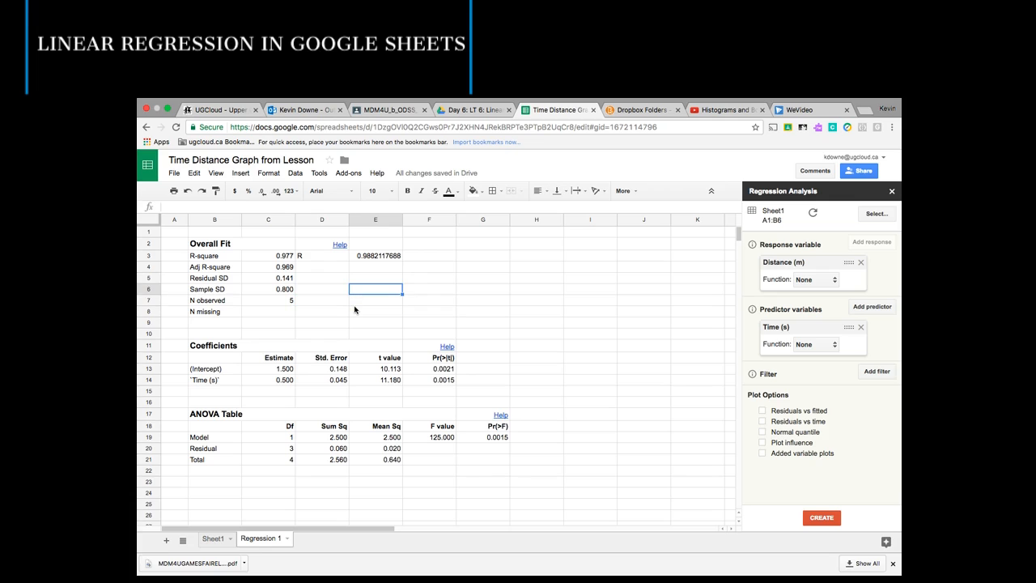
type("y")
key("Return")
key("Up")
- On Sheet1, select the Time and Distance data A1:B6 and insert a scatter chart of it
left_click(212, 537)
left_click_drag(194, 236, 249, 308)
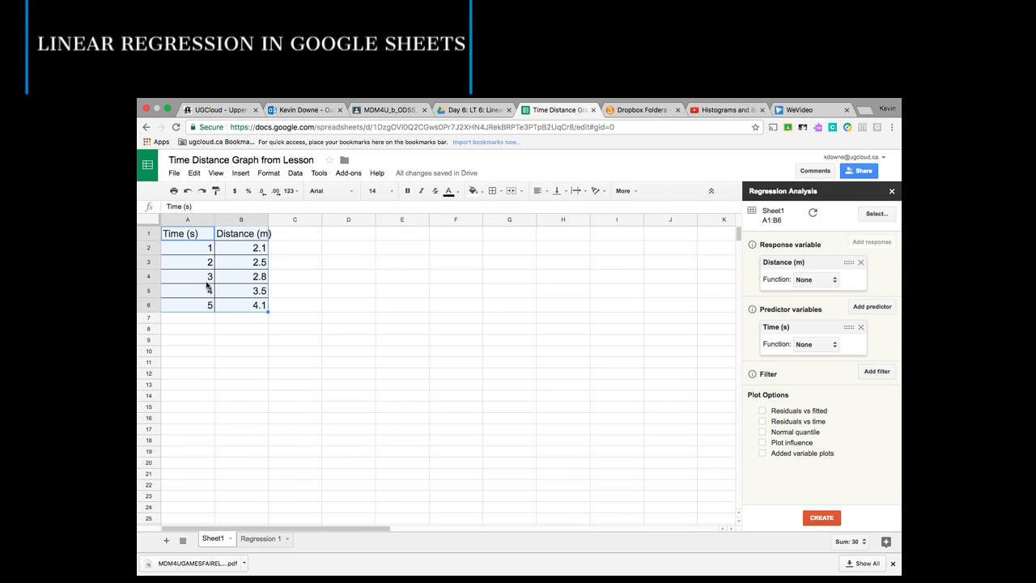
left_click(326, 266)
left_click(187, 235)
left_click_drag(187, 236, 251, 306)
left_click(240, 173)
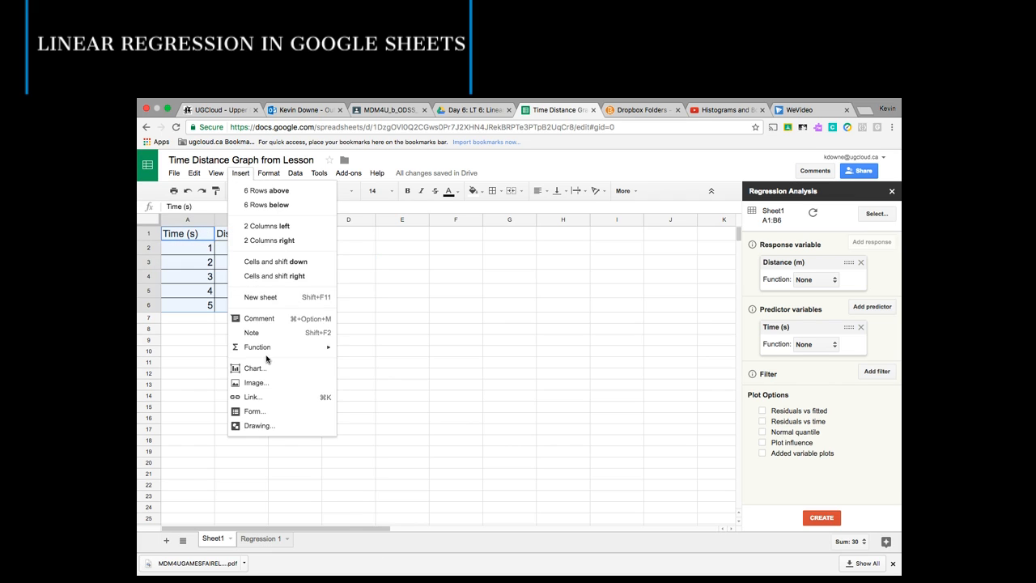
left_click(324, 368)
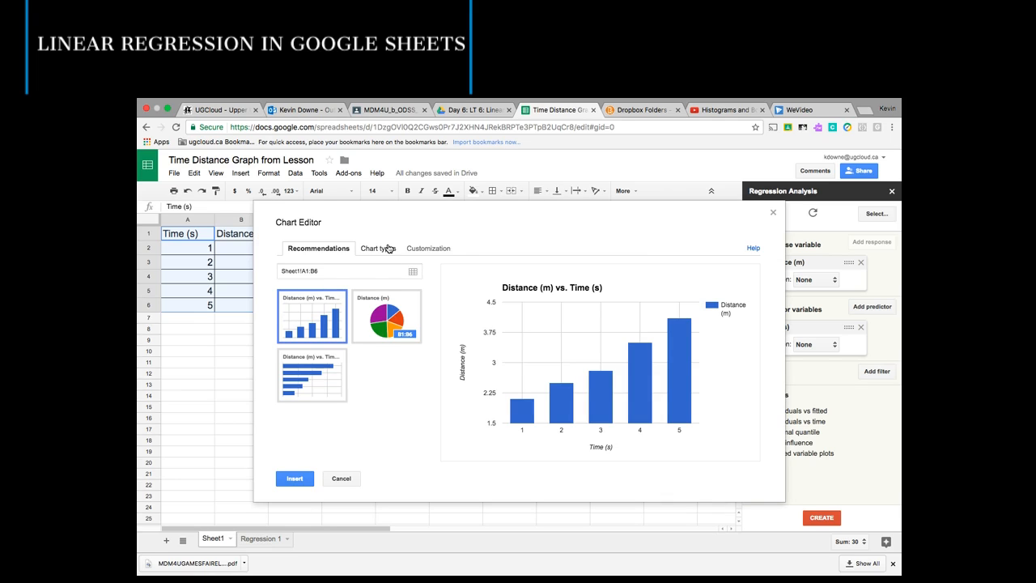
left_click(389, 249)
left_click_drag(439, 353, 433, 410)
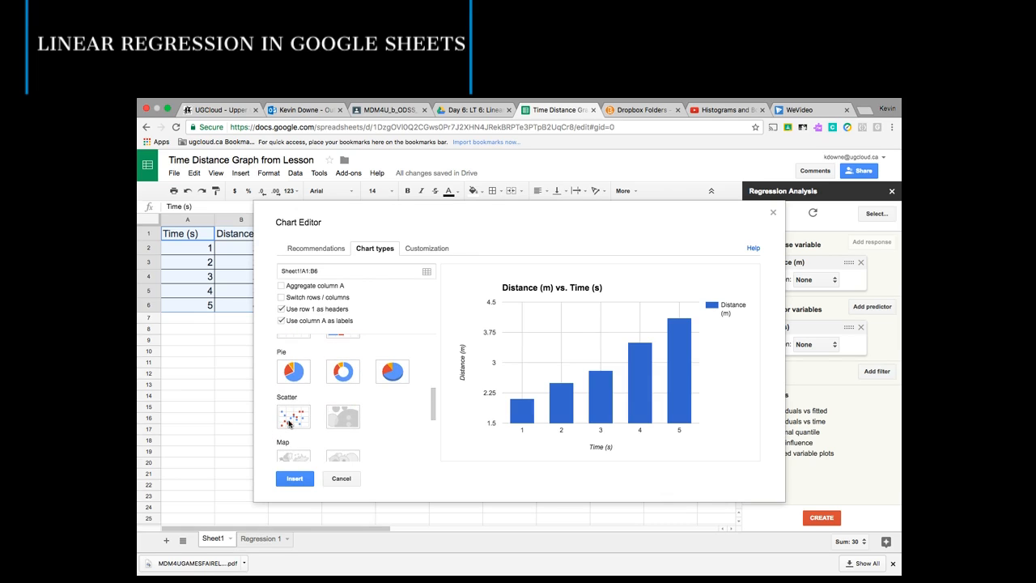
left_click(291, 421)
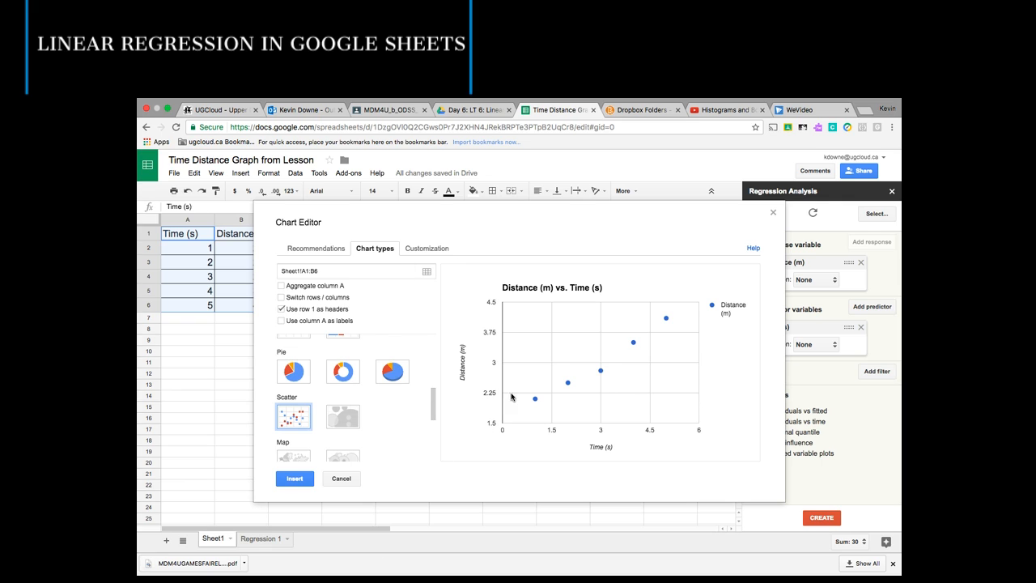
- Customize the left vertical axis to a minimum of 0, allowing bounds to hide data
left_click(422, 253)
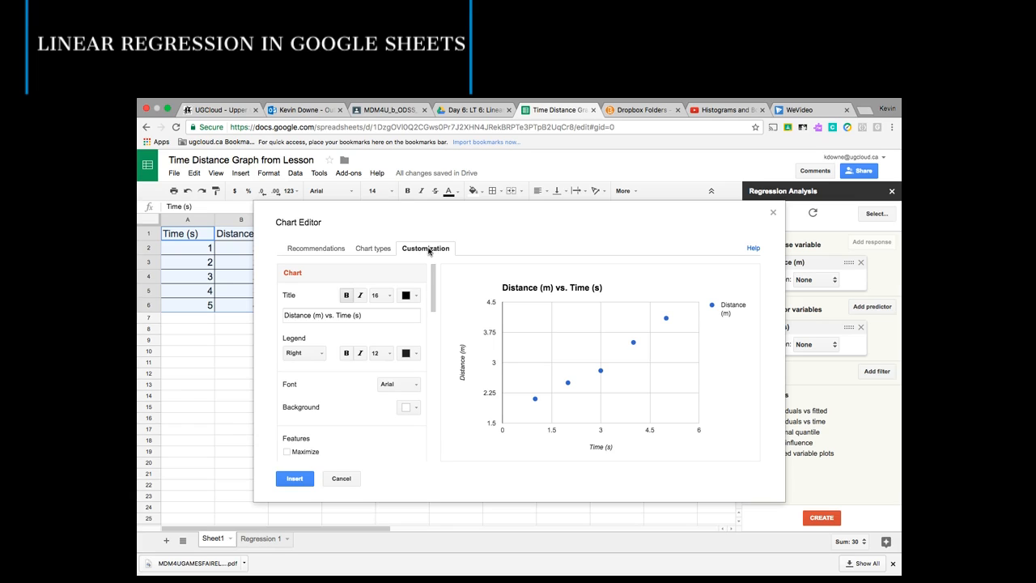
left_click_drag(433, 291, 441, 331)
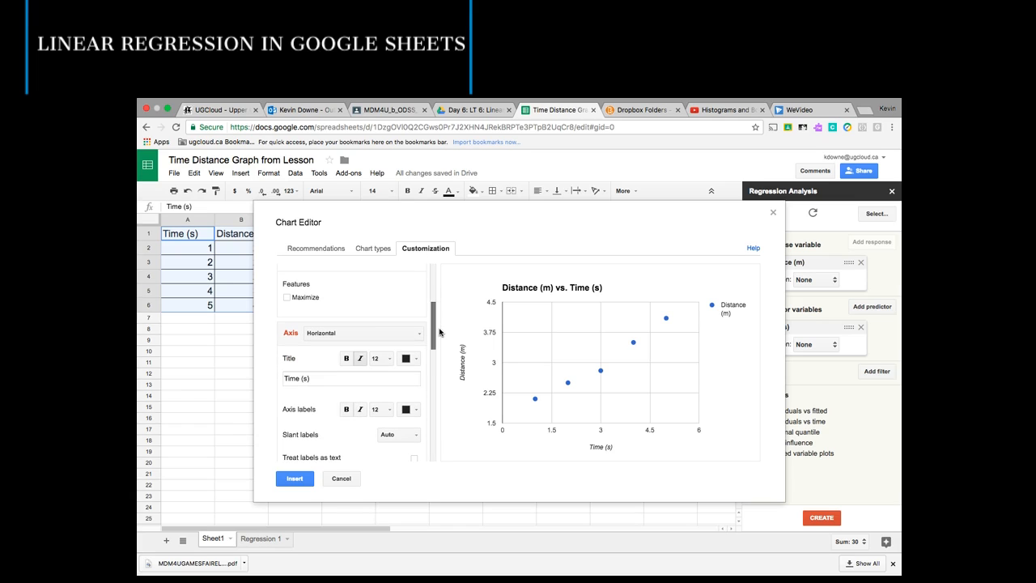
left_click(342, 337)
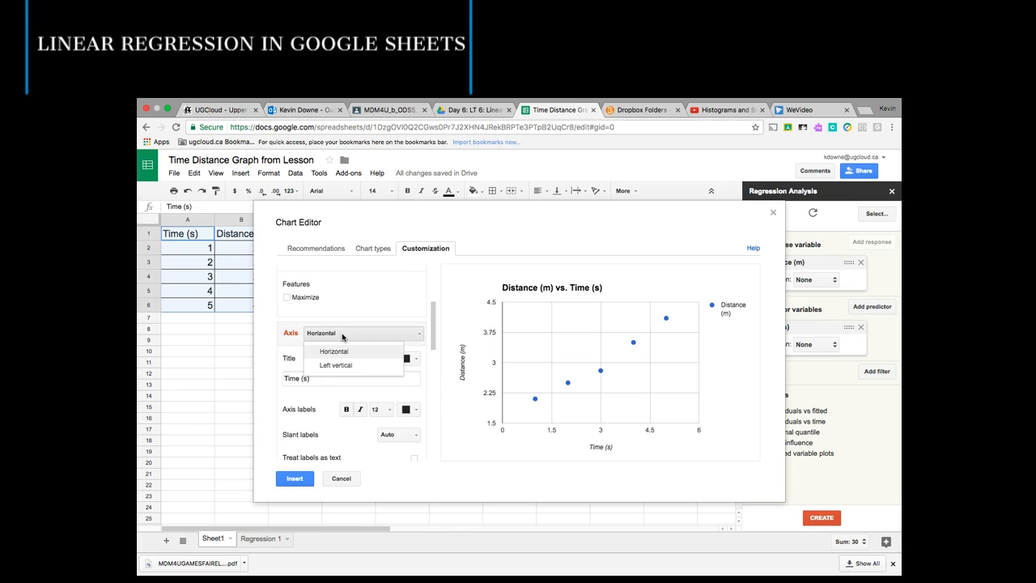
left_click(341, 365)
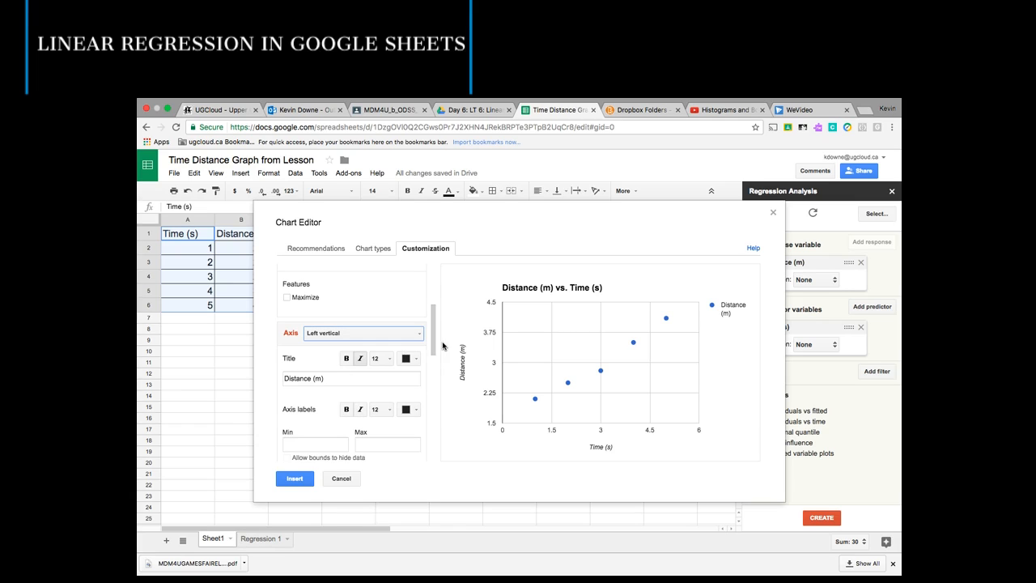
left_click_drag(433, 328, 433, 343)
left_click(316, 387)
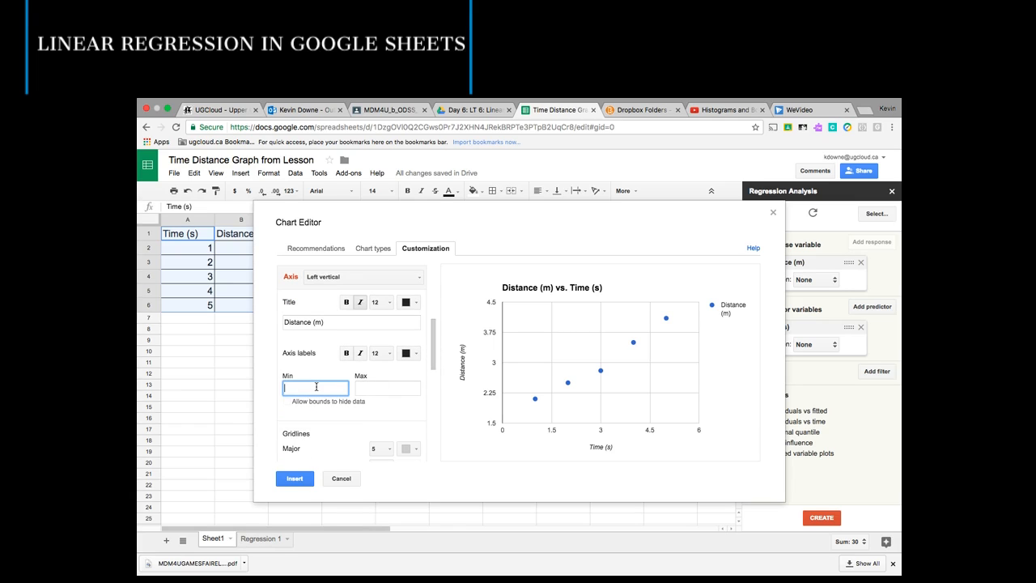
left_click(377, 412)
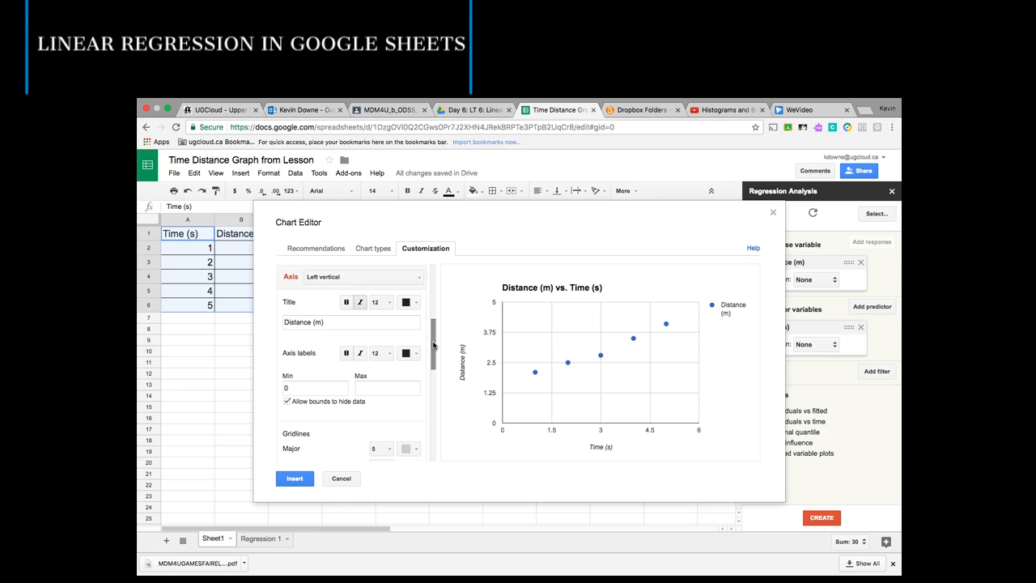
- Add a linear trendline with R² shown to the data series and insert the chart
left_click_drag(434, 347, 436, 458)
left_click(405, 442)
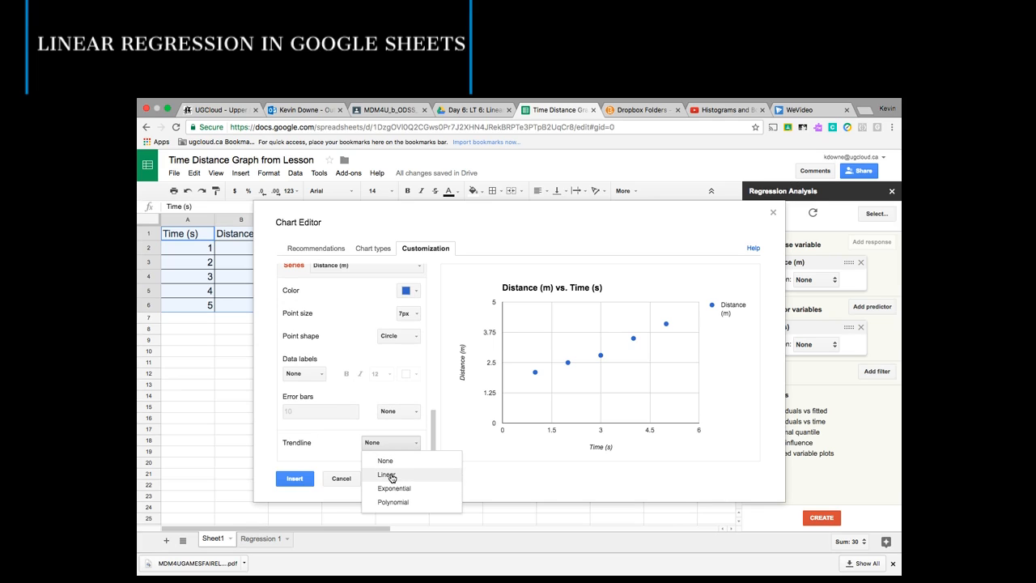
left_click(392, 478)
scroll(433, 421, "down", 1)
scroll(433, 421, "down", 5)
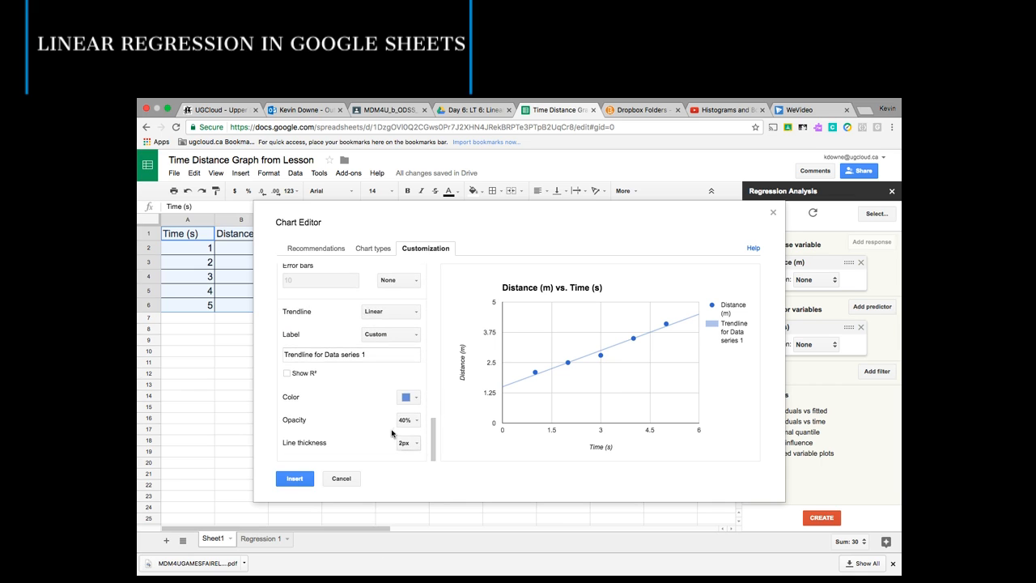
left_click(287, 373)
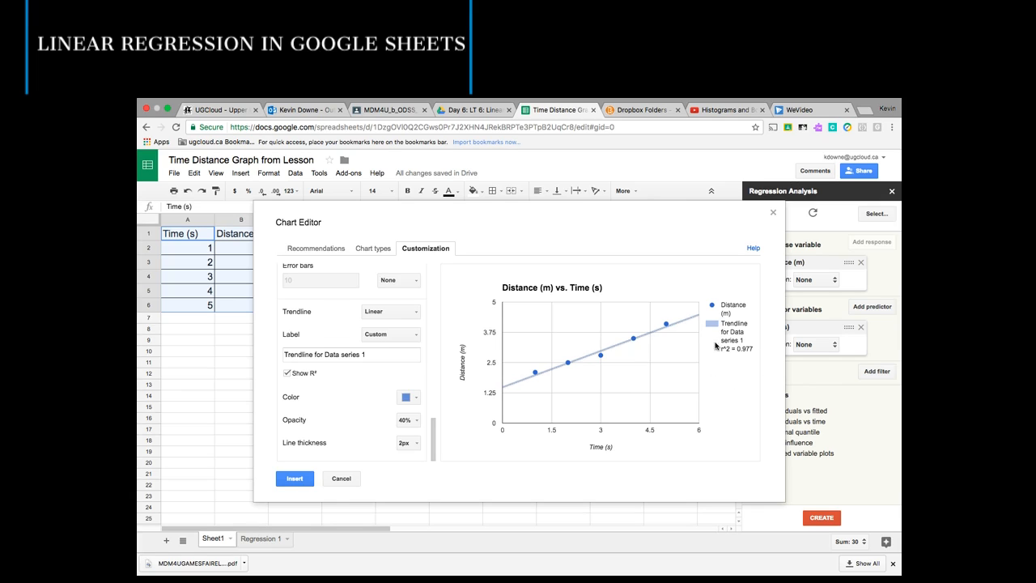
mouse_move(650, 336)
left_click(297, 478)
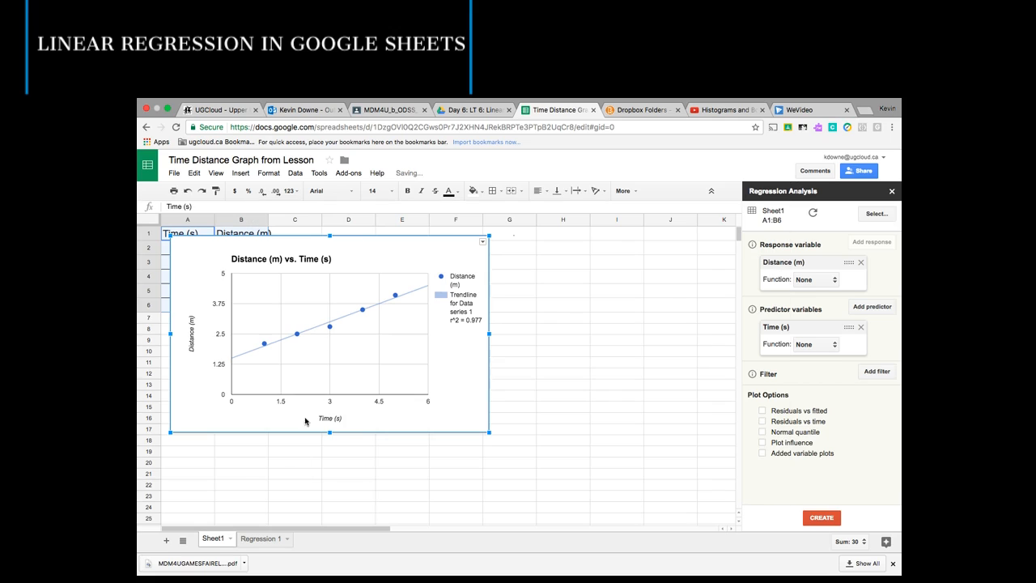
- Compare the regression output and equation on Regression 1 with the chart on Sheet1
left_click(260, 538)
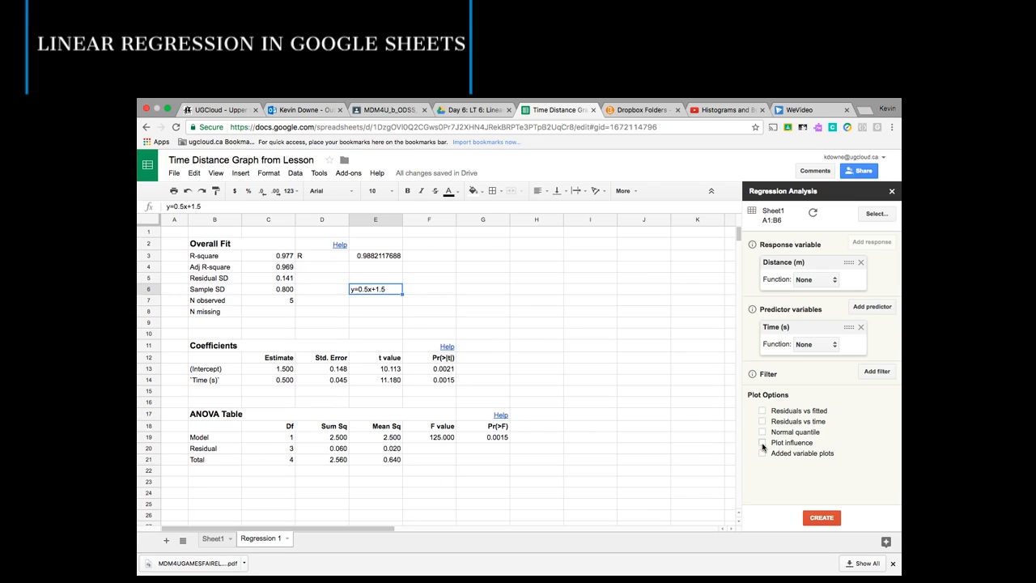
left_click(209, 393)
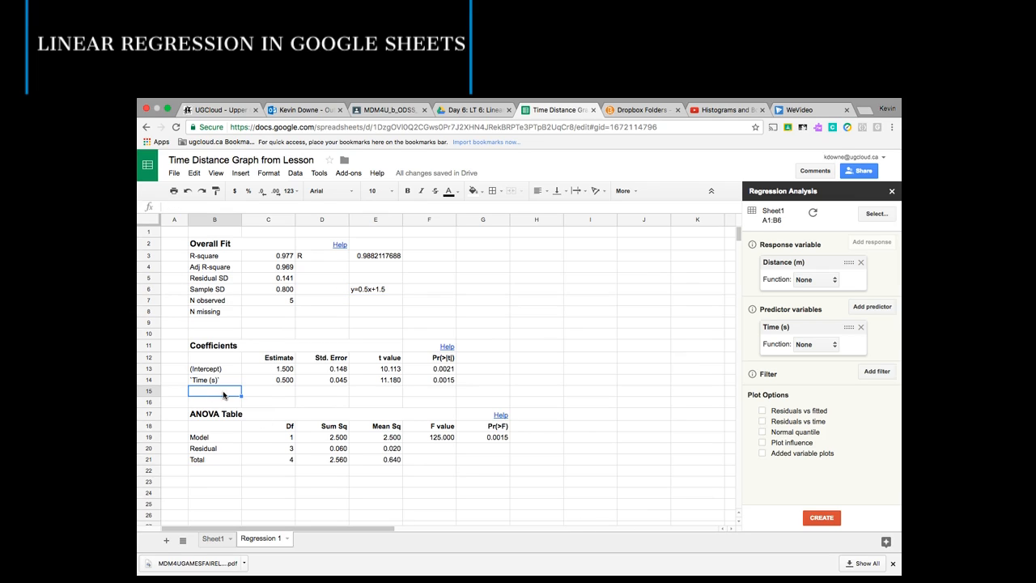
left_click(272, 395)
left_click(223, 395)
left_click(213, 538)
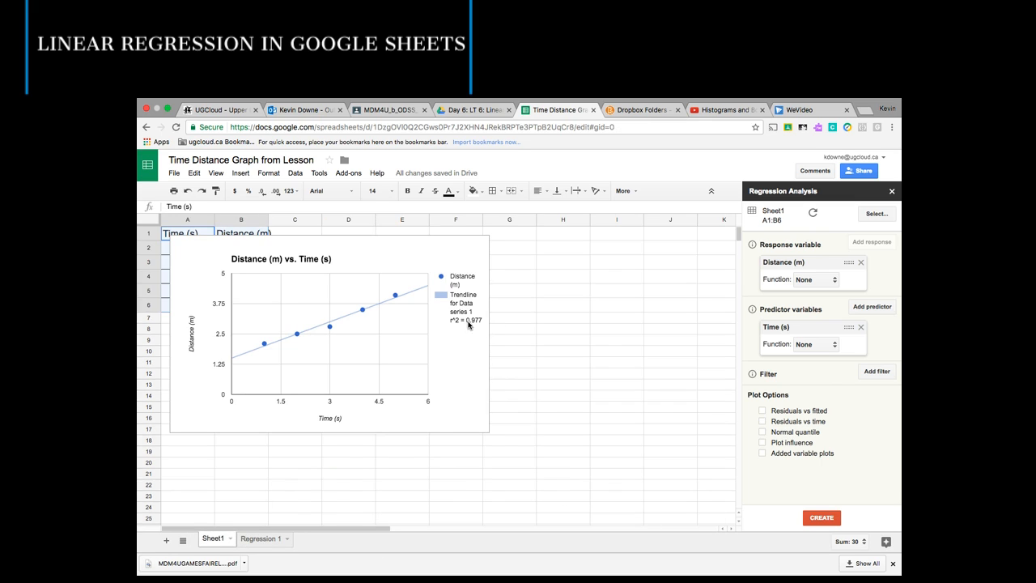
left_click(255, 539)
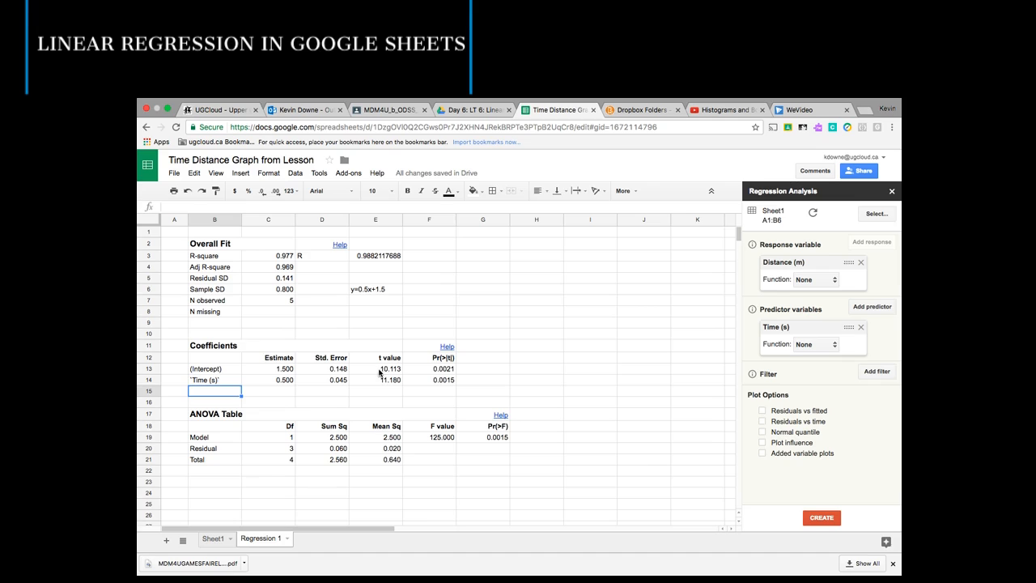
left_click(377, 289)
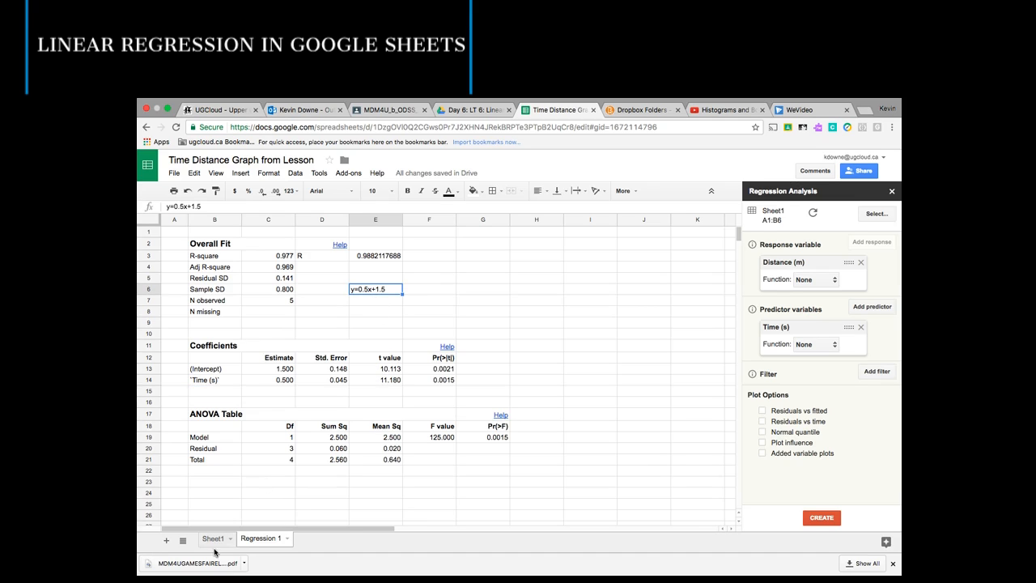